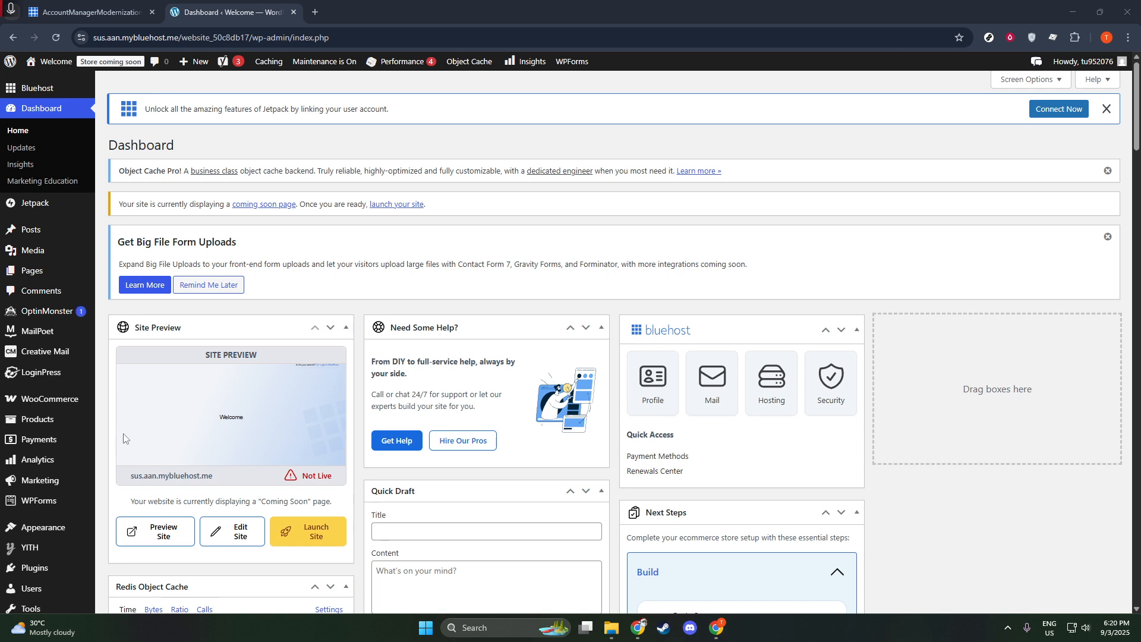
Search the plugins available to add for "wp all export" and find the WP All Export entry.
mouse_move(25, 572)
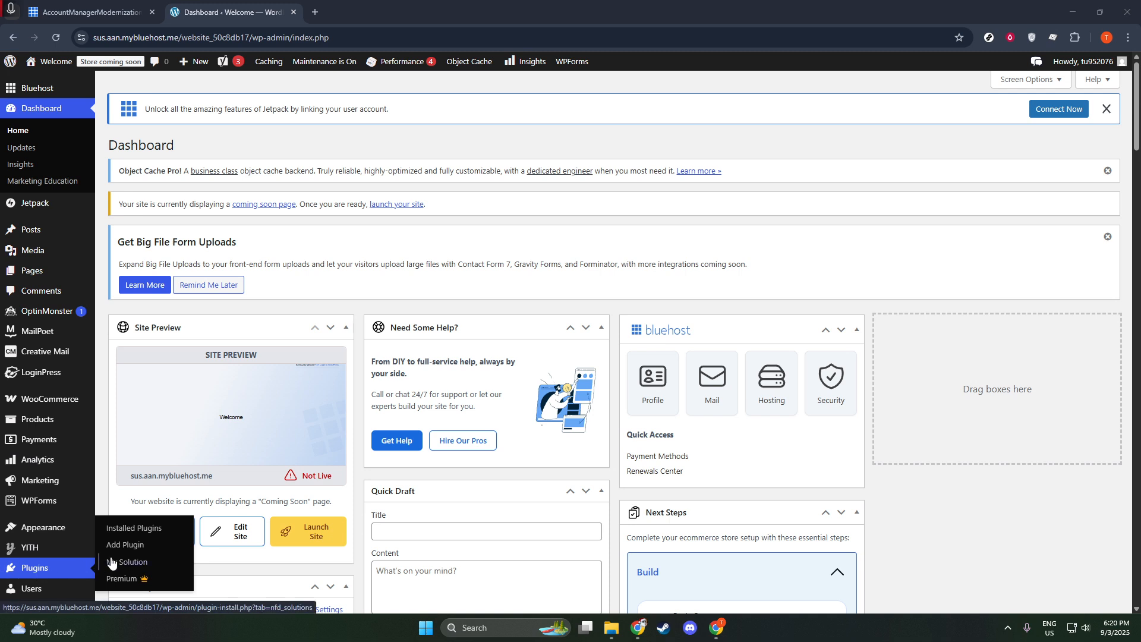
click(133, 547)
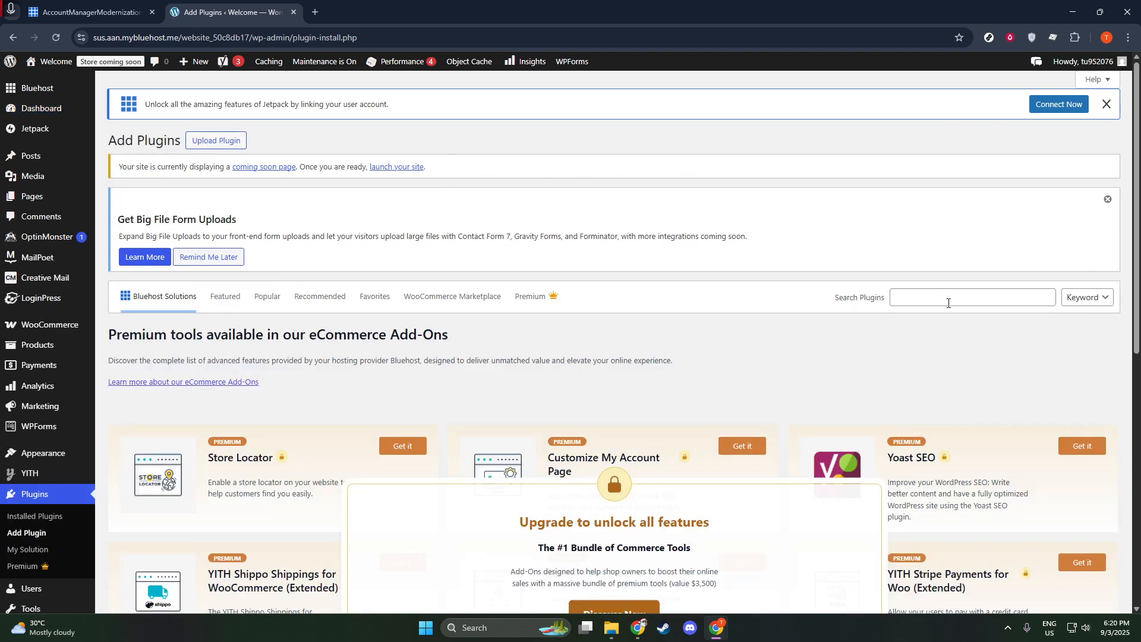
click(948, 302)
text(wp all exp)
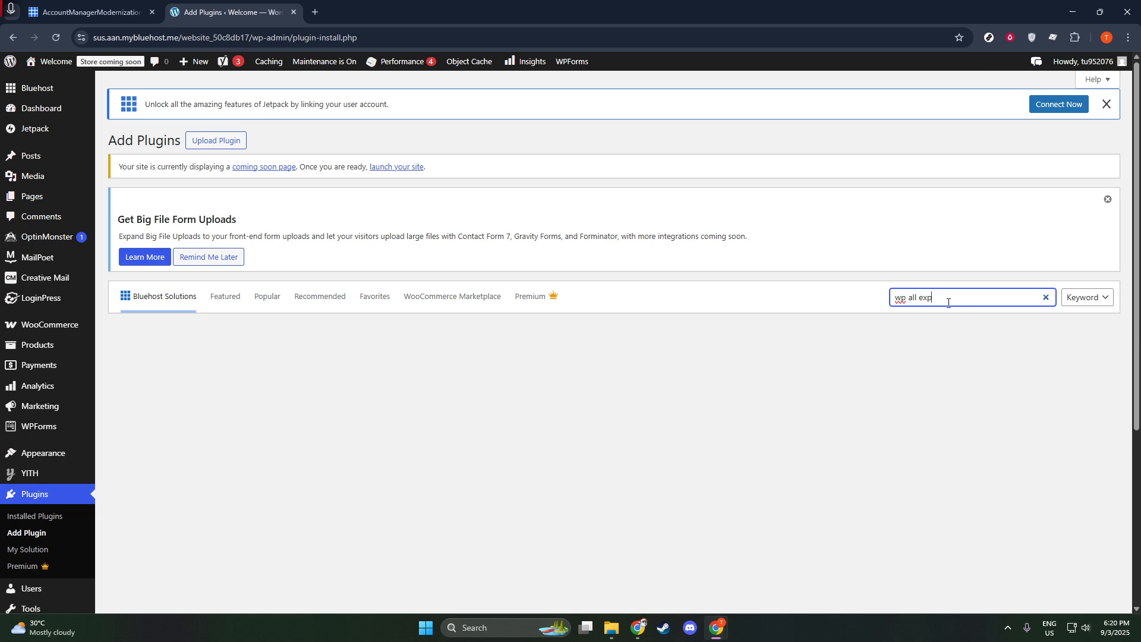
text(ort)
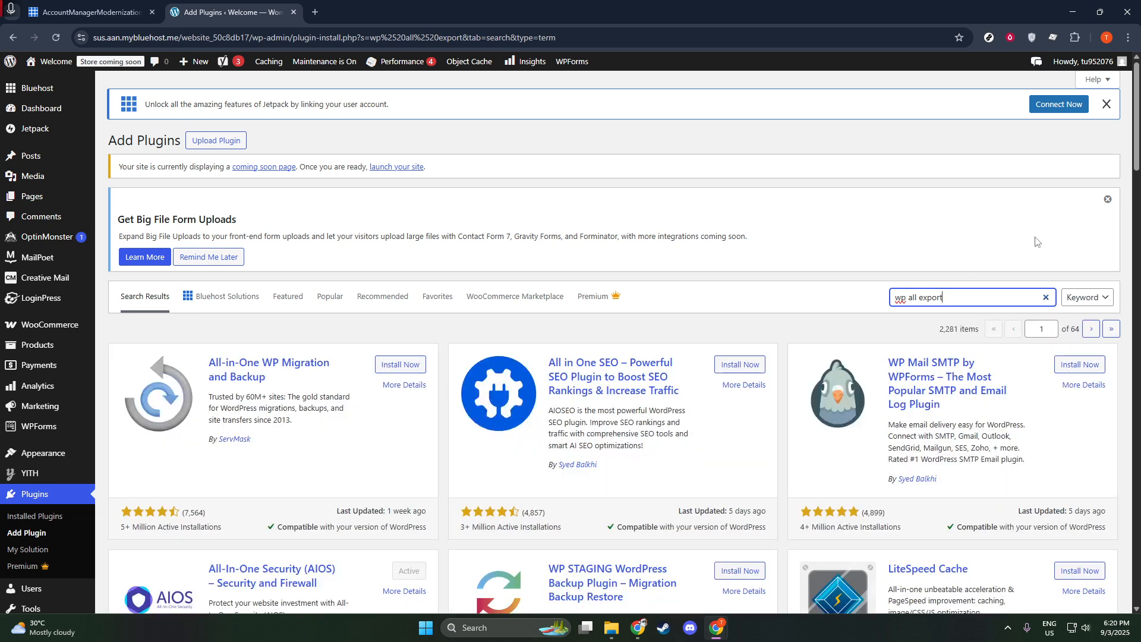
scroll(682, 459, down, 4)
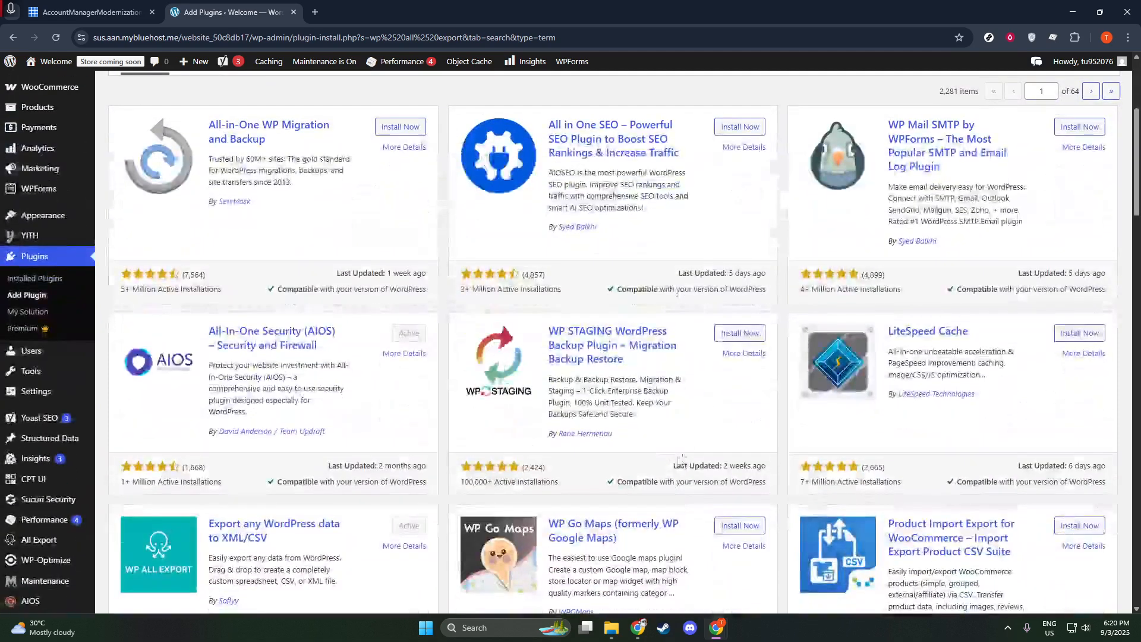
scroll(666, 414, down, 3)
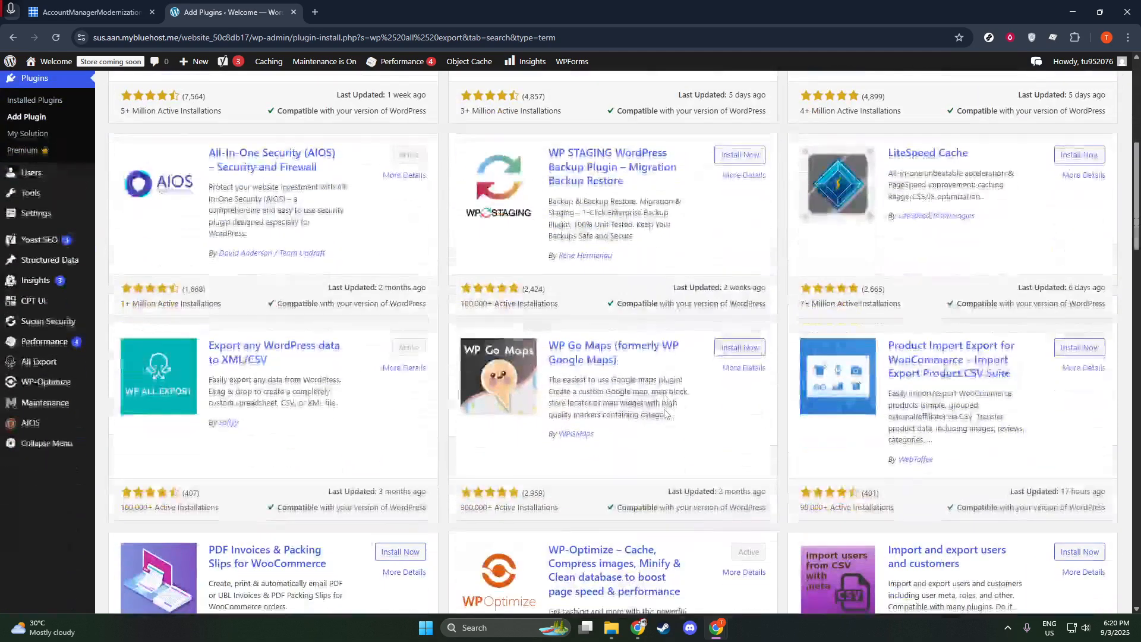
scroll(666, 414, down, 2)
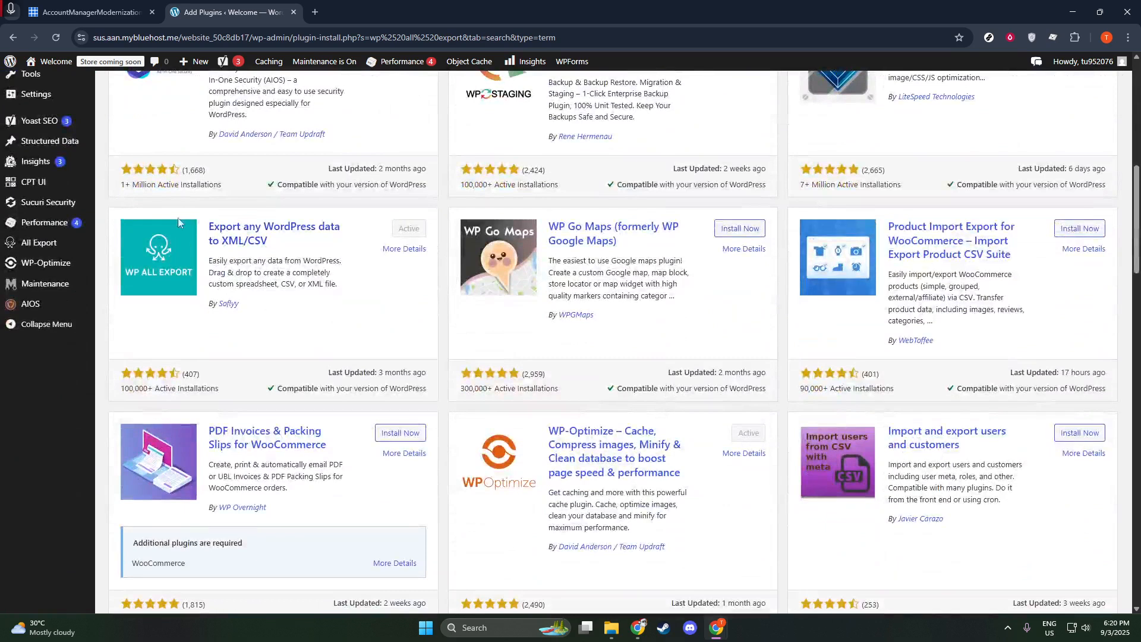
Start a new WP All Export job for the Posts post type and proceed to customizing its export file.
mouse_move(86, 316)
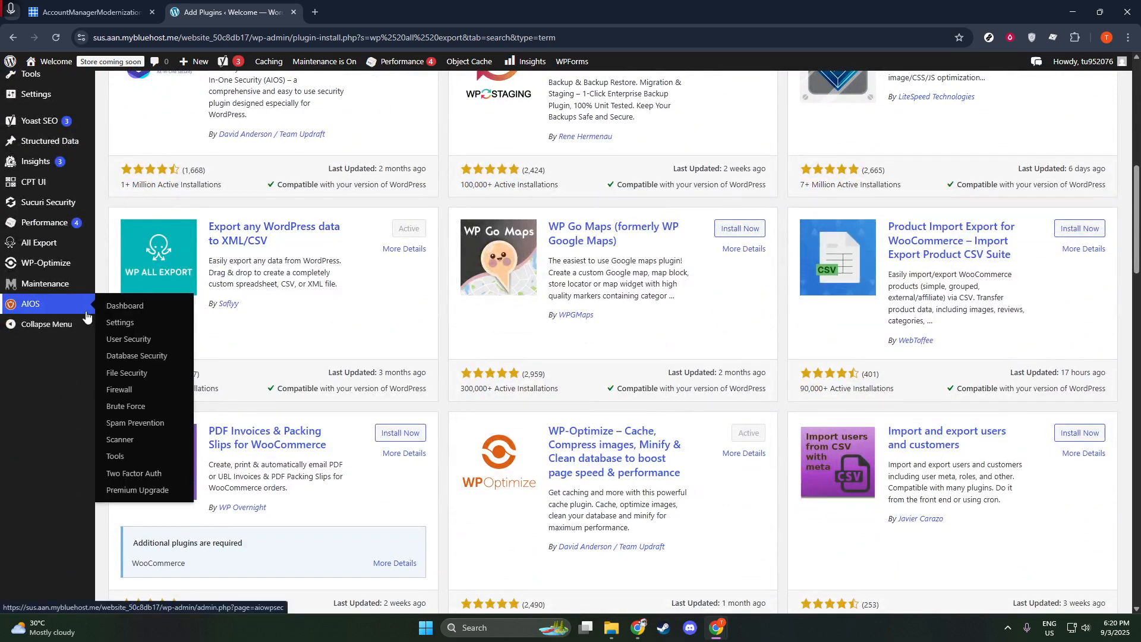
mouse_move(100, 248)
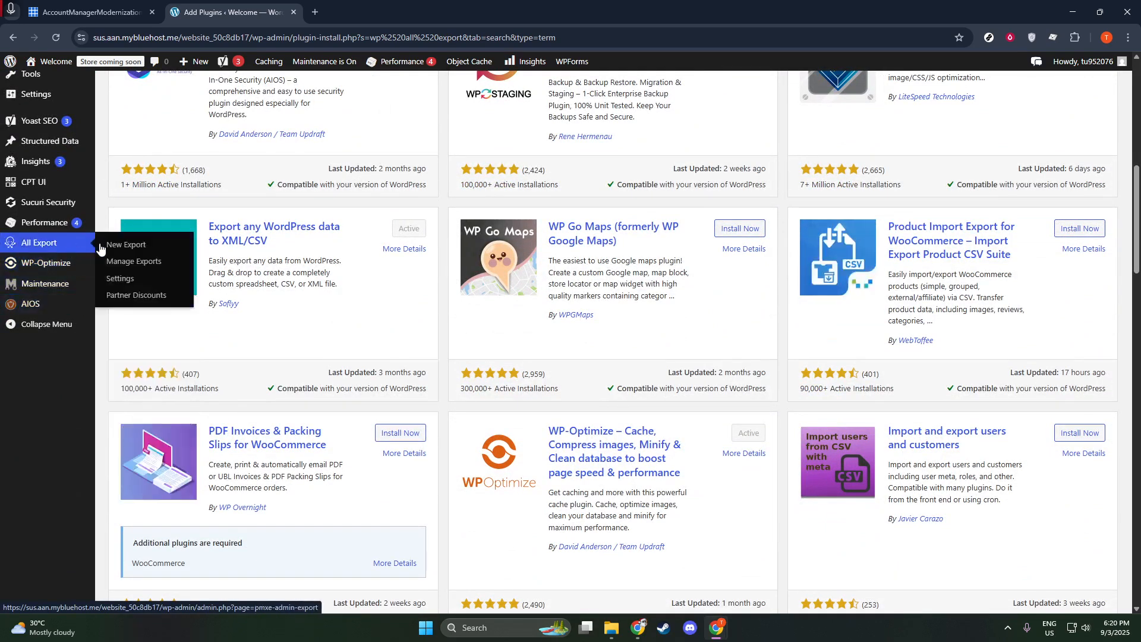
click(130, 260)
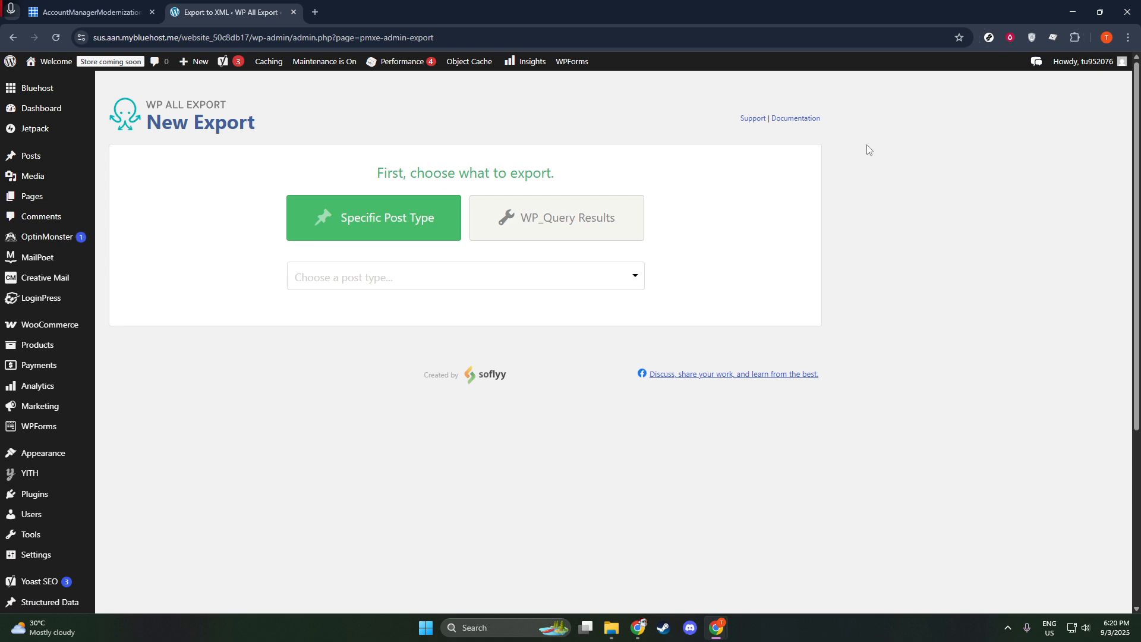
click(386, 294)
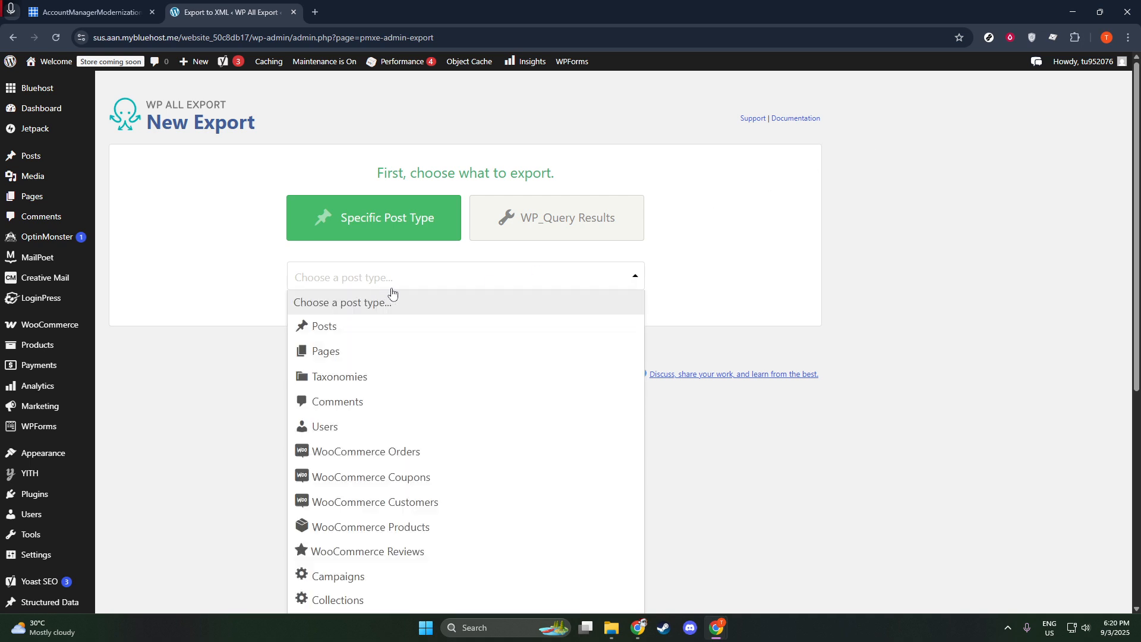
click(351, 332)
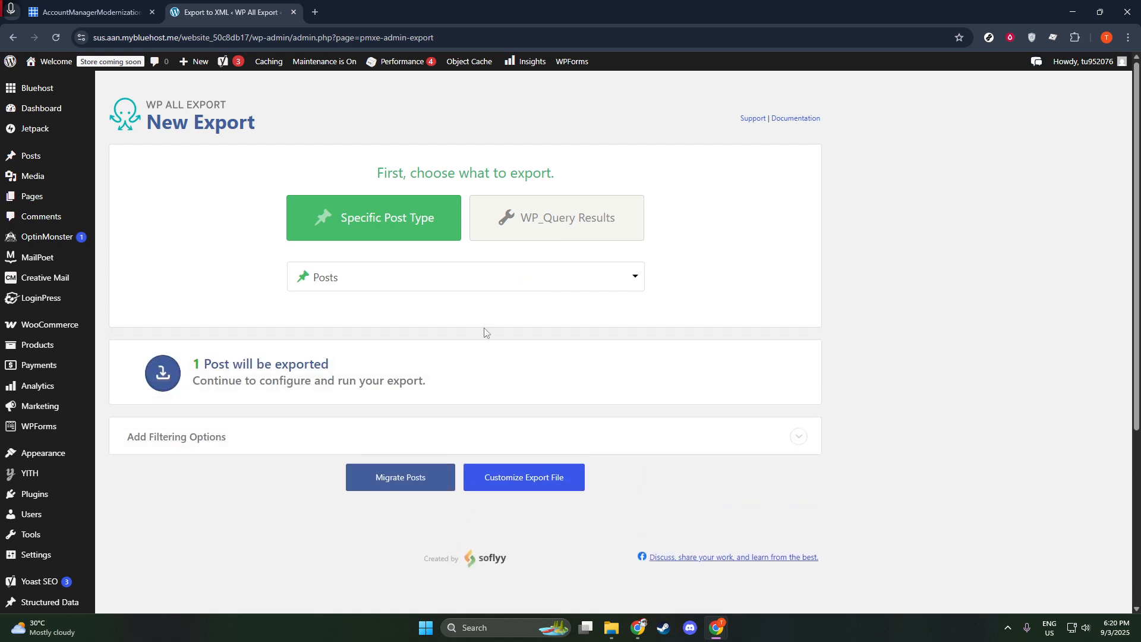
click(506, 480)
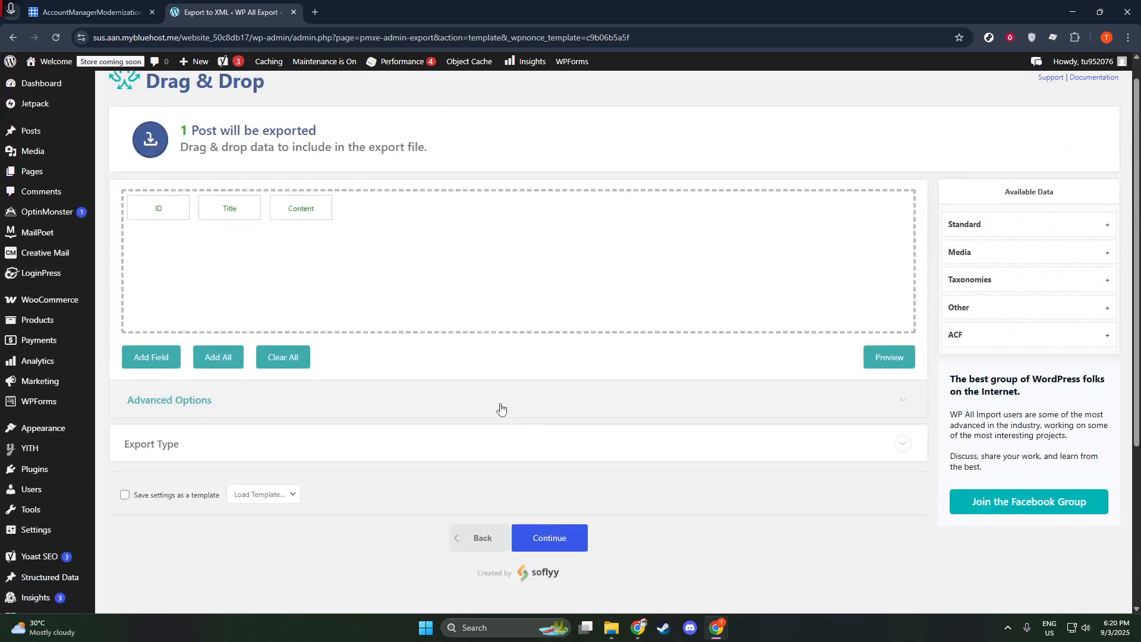
Expand the export type settings, select Feed, and check the available feed formats.
scroll(503, 405, down, 4)
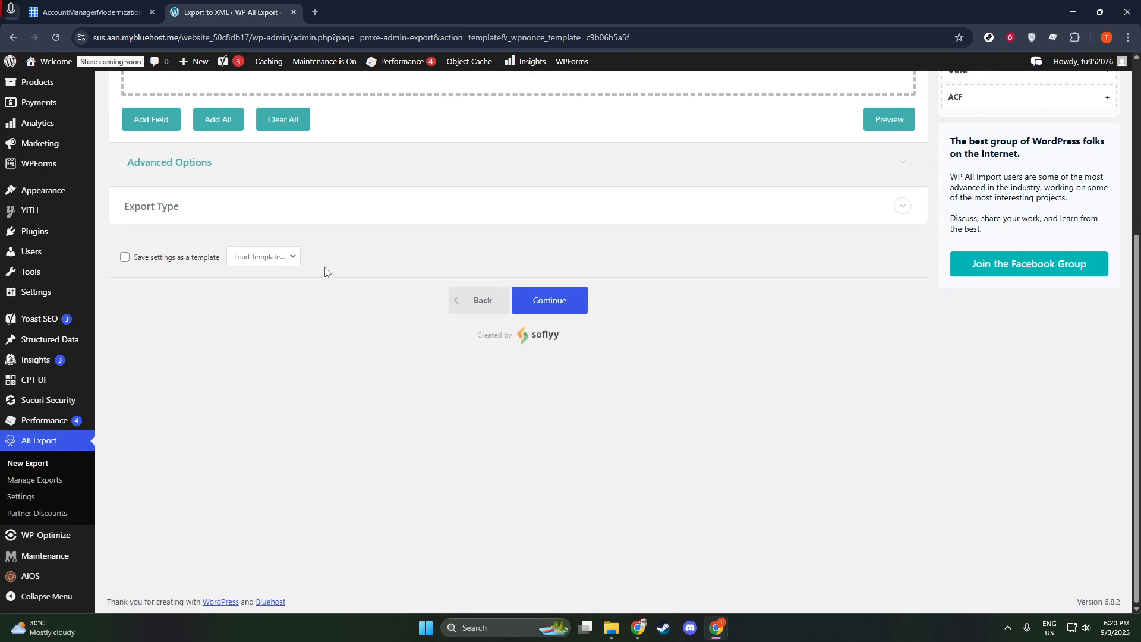
click(365, 215)
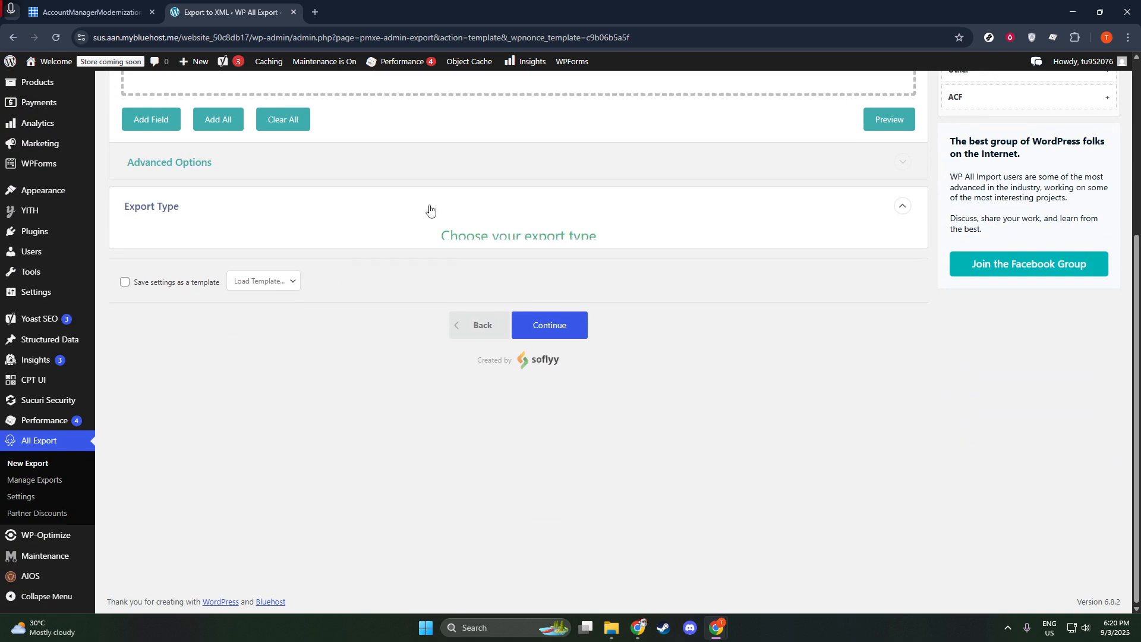
click(594, 278)
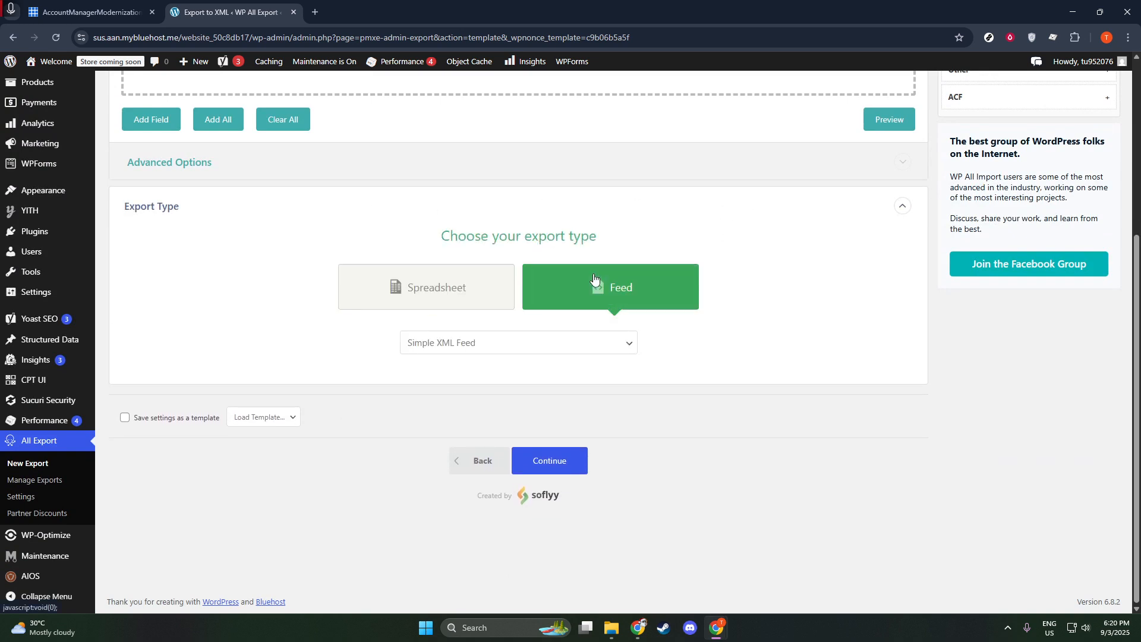
click(556, 340)
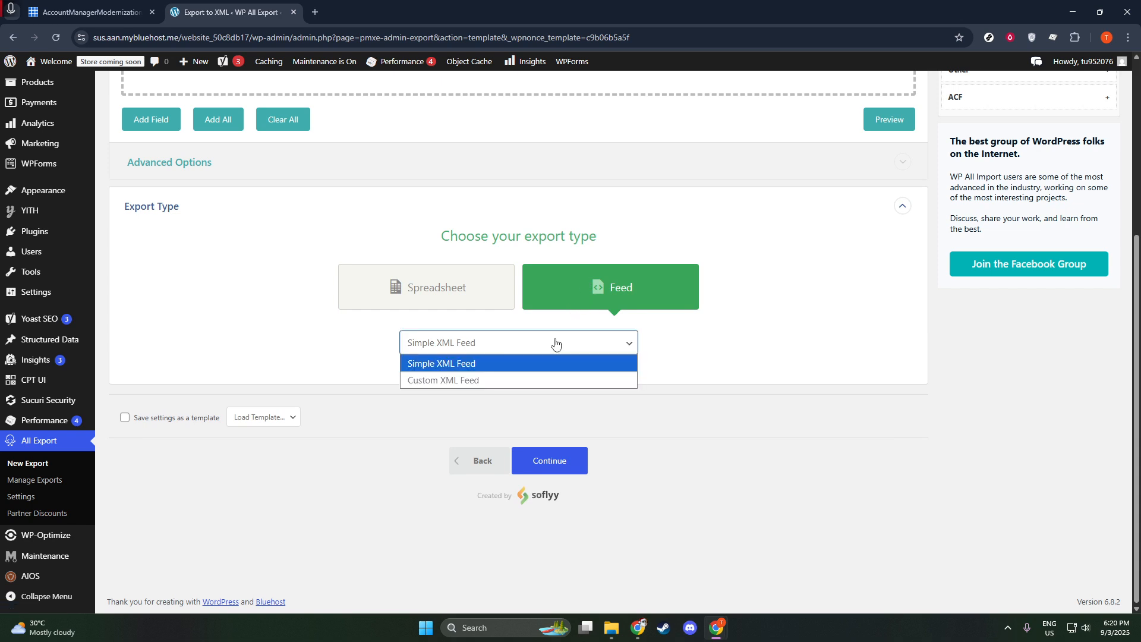
click(555, 341)
Switch the export type to Spreadsheet with the CSV File format.
click(464, 299)
click(469, 340)
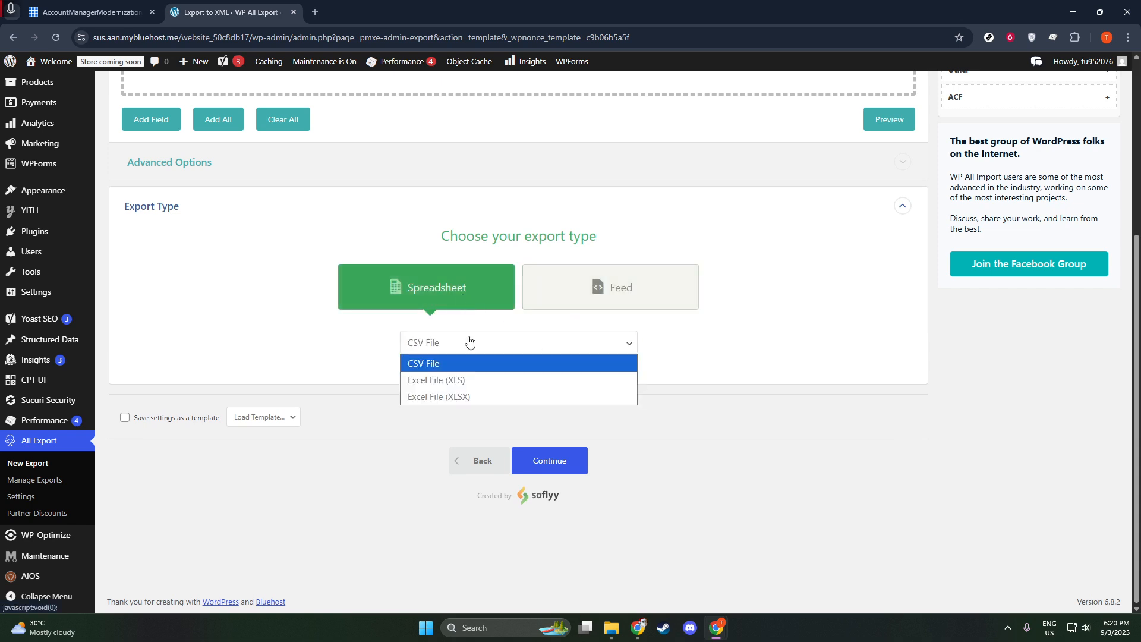
click(468, 356)
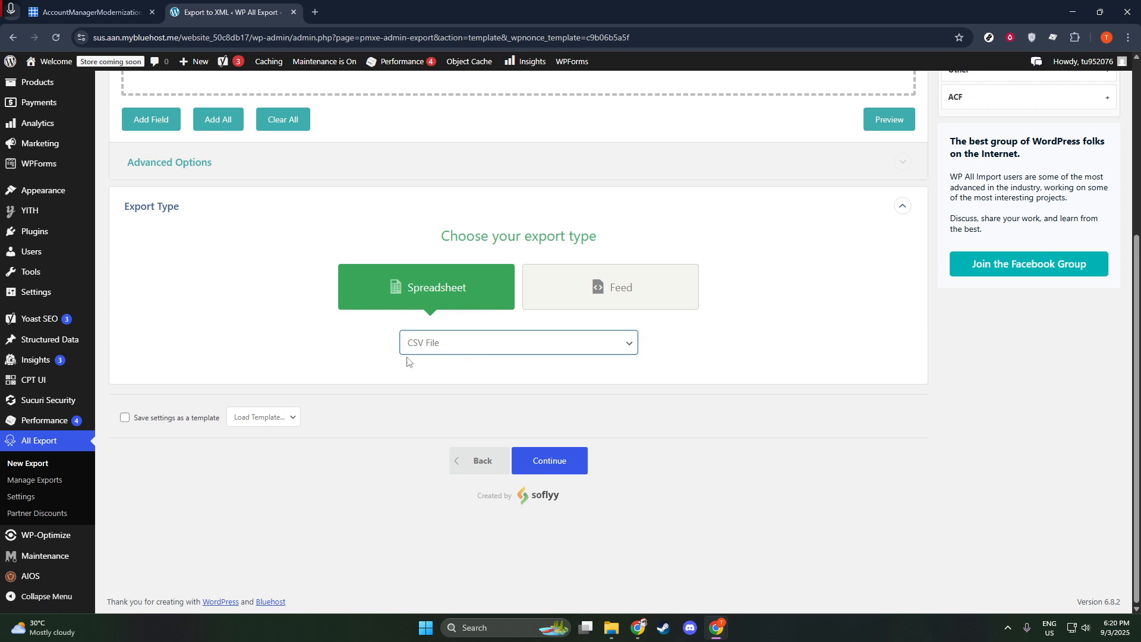
Review the advanced options and the data fields included in the posts export file.
scroll(314, 375, up, 2)
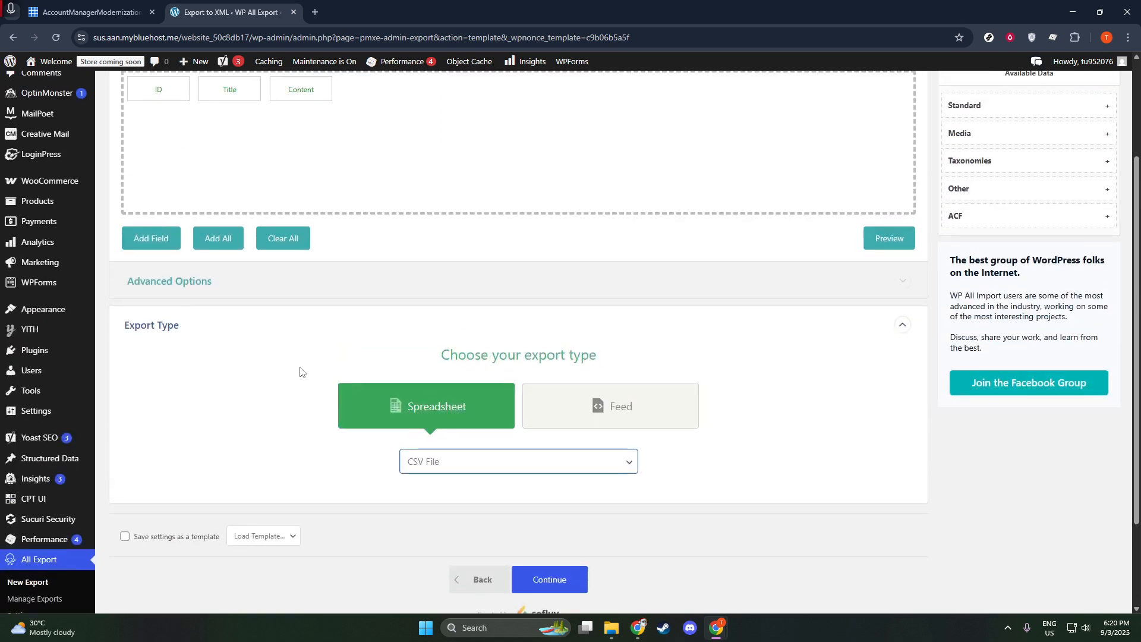
click(257, 288)
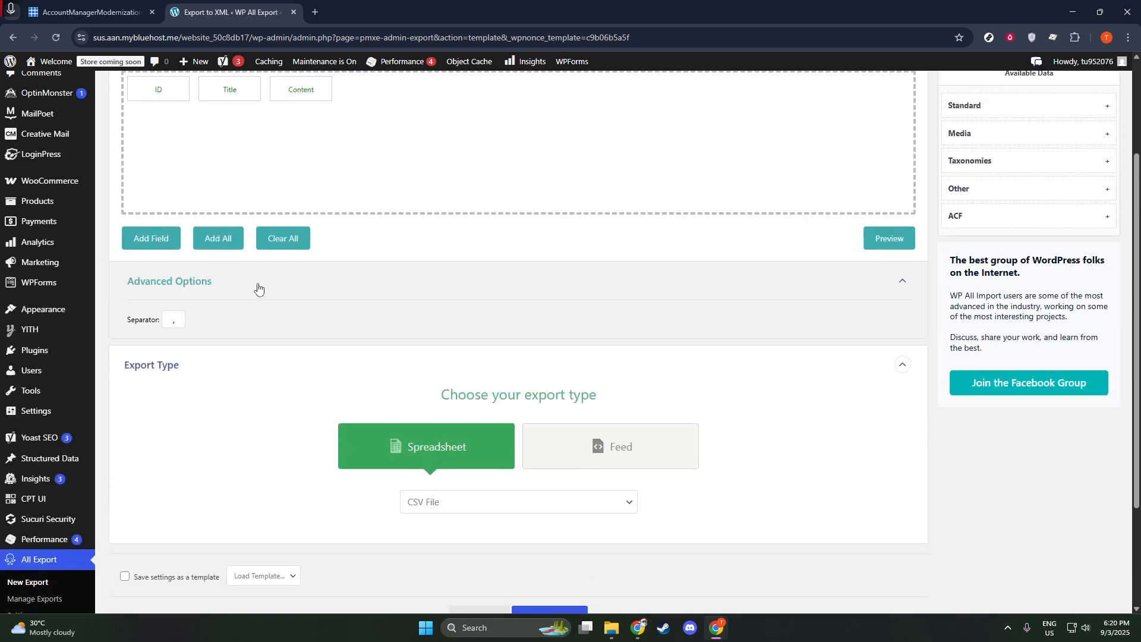
click(266, 291)
scroll(268, 293, up, 2)
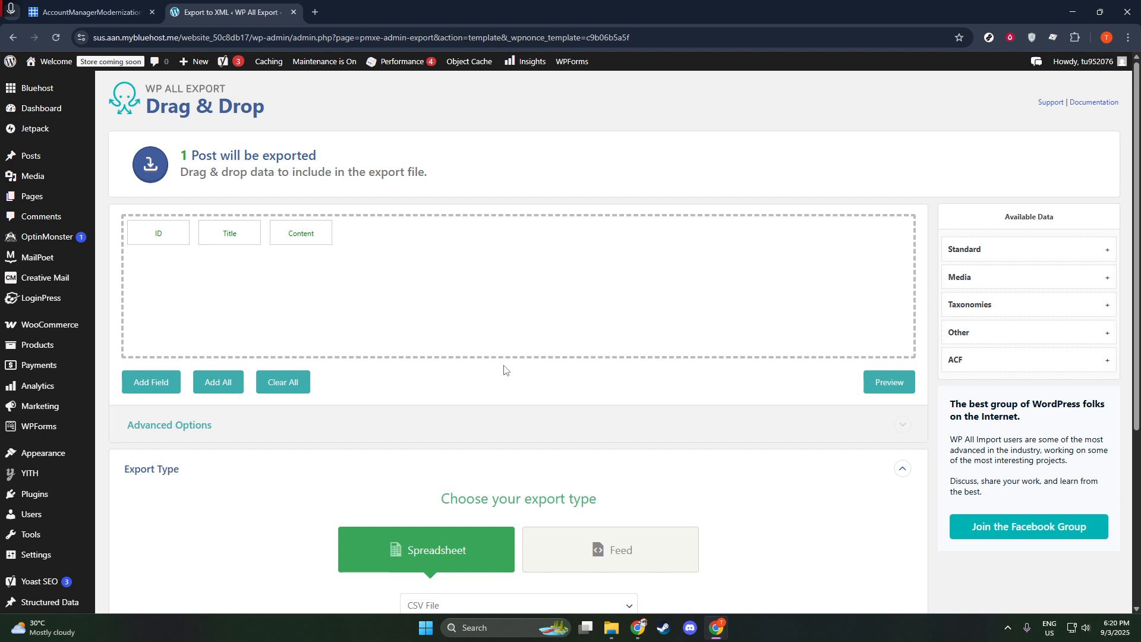
scroll(656, 427, down, 4)
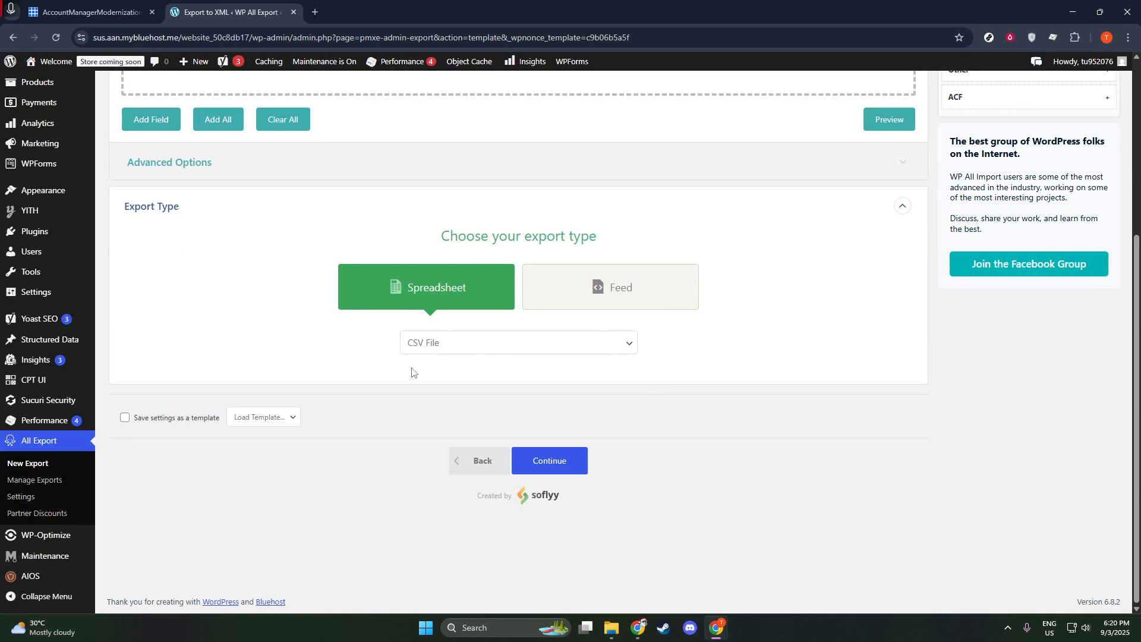
scroll(398, 381, up, 4)
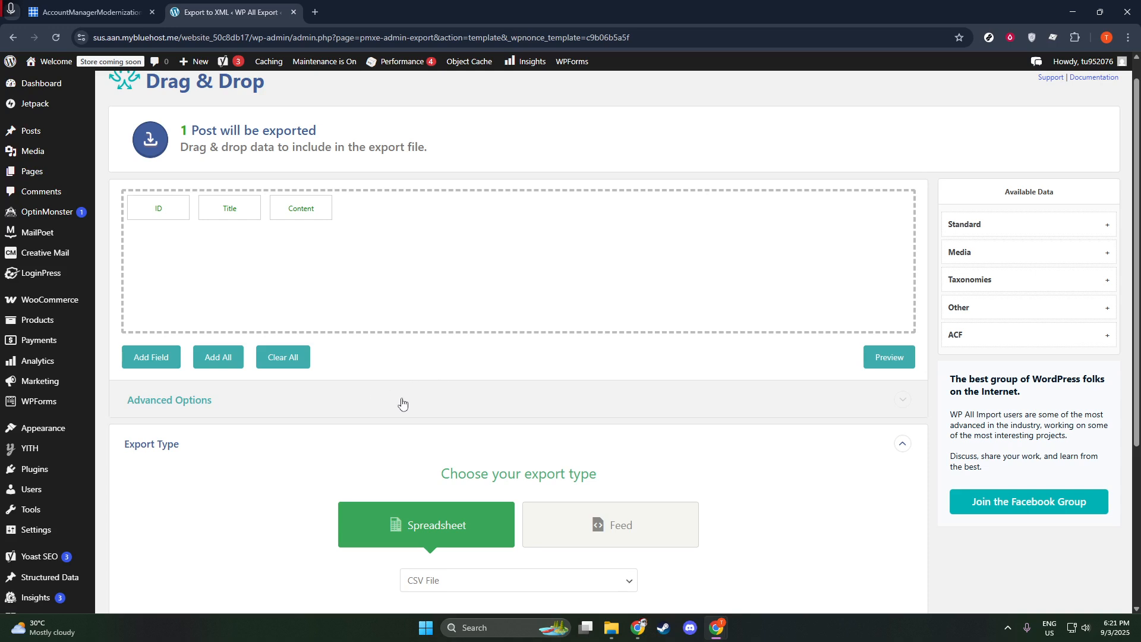
Set the export type to Feed with Simple XML Feed and run the posts export with the default export settings.
scroll(403, 400, down, 3)
click(590, 346)
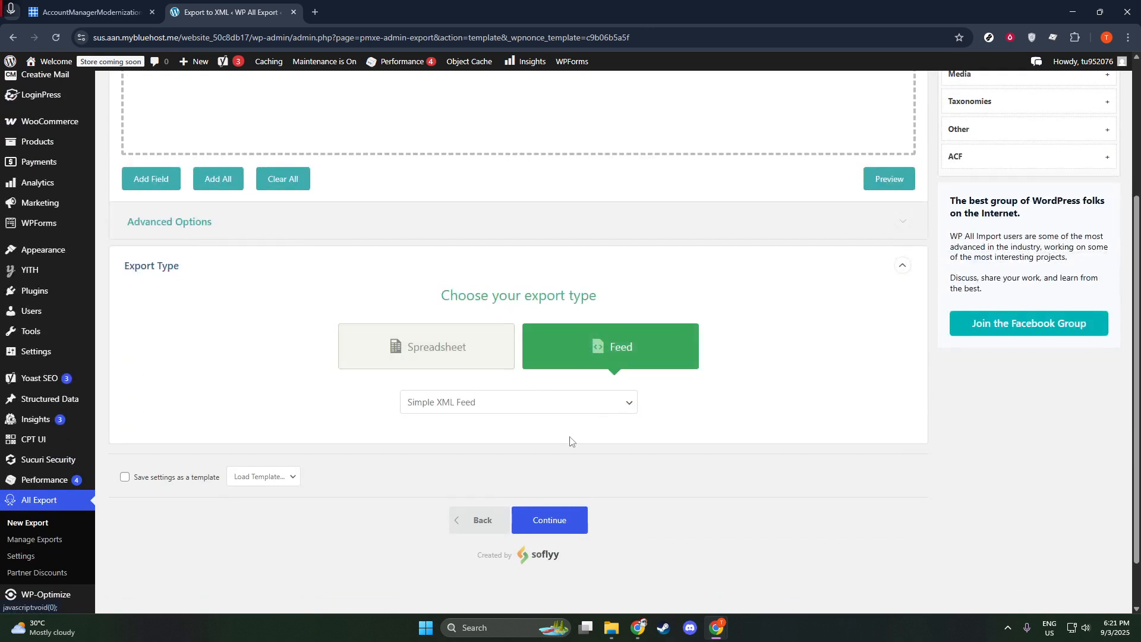
click(480, 409)
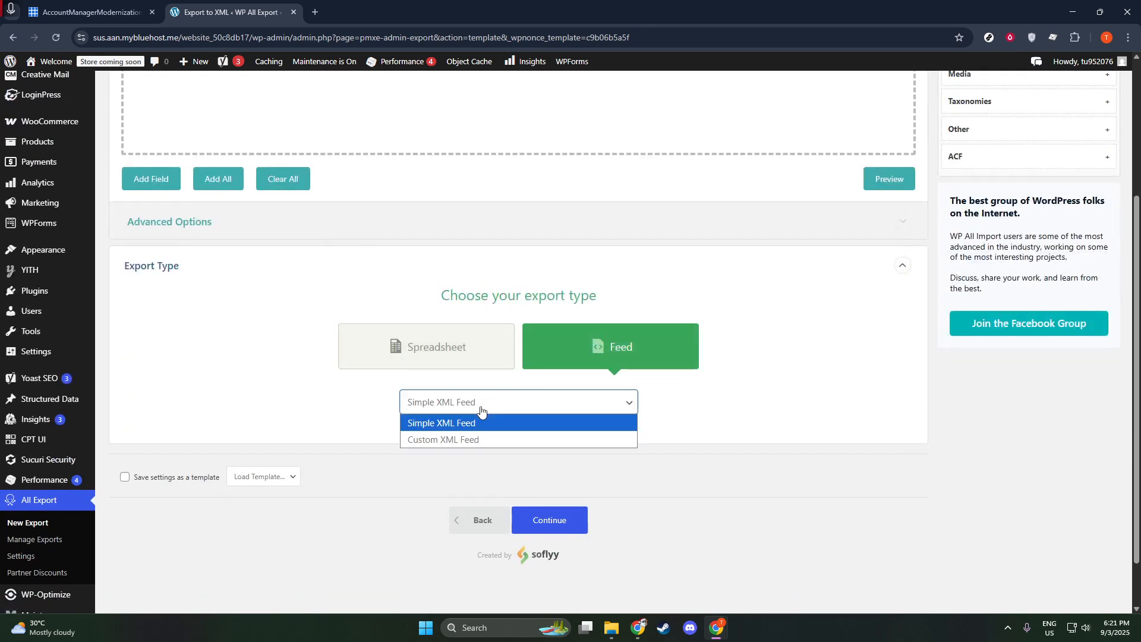
click(483, 422)
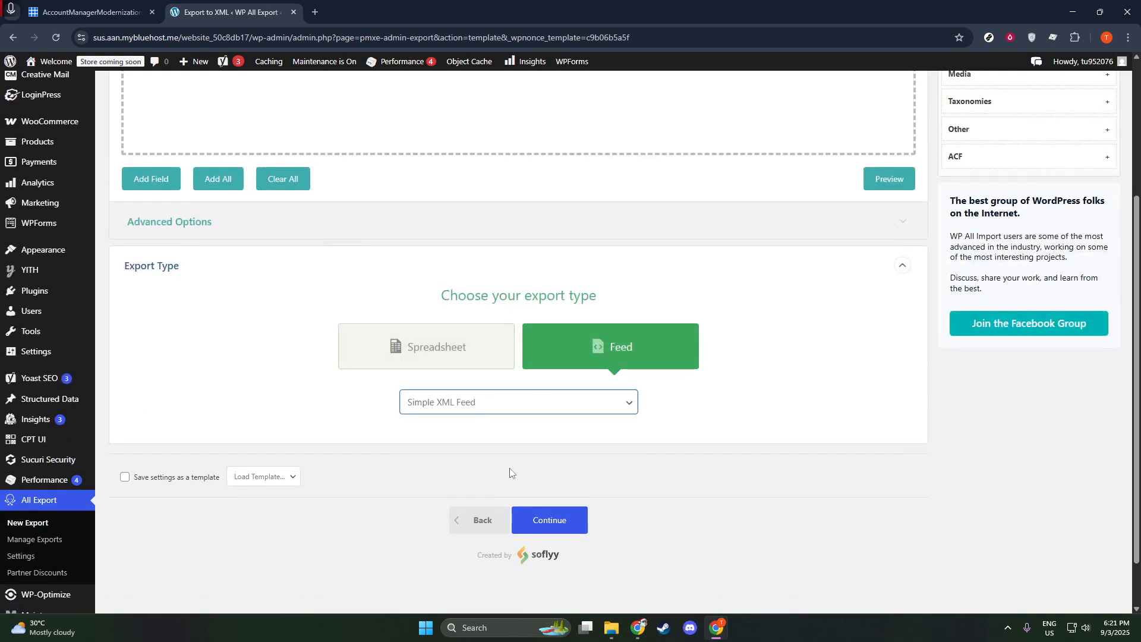
click(549, 521)
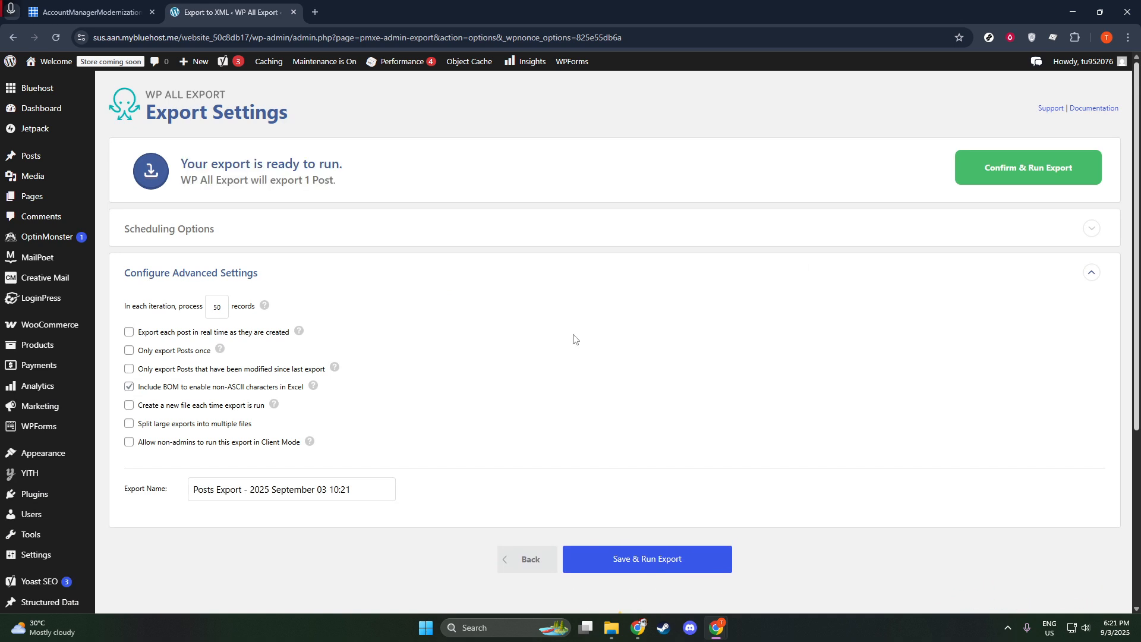
click(987, 165)
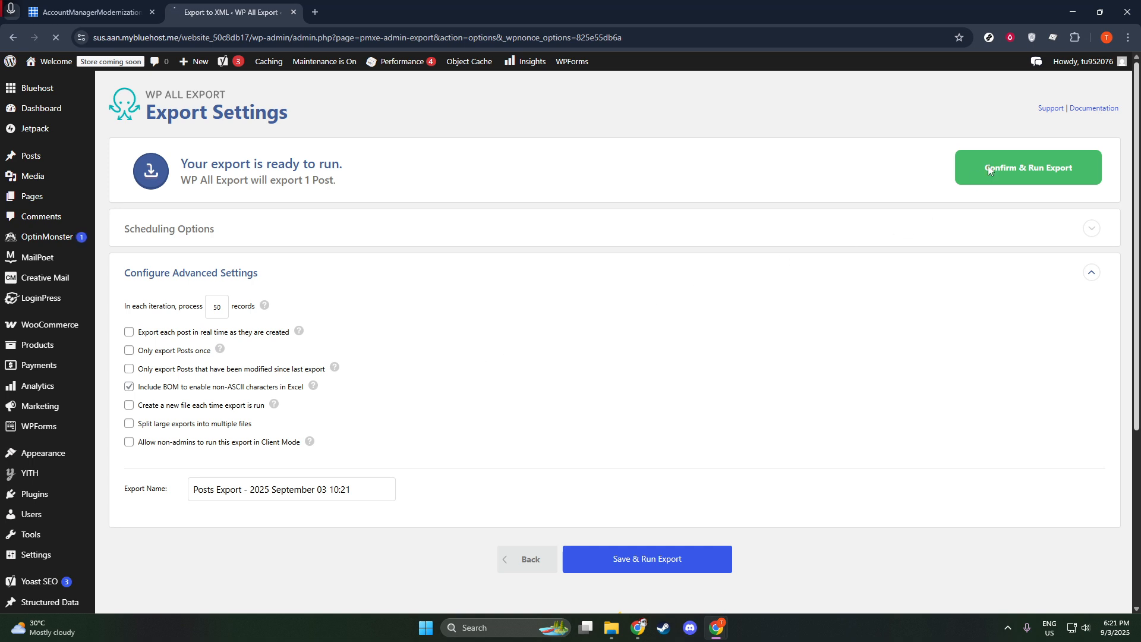